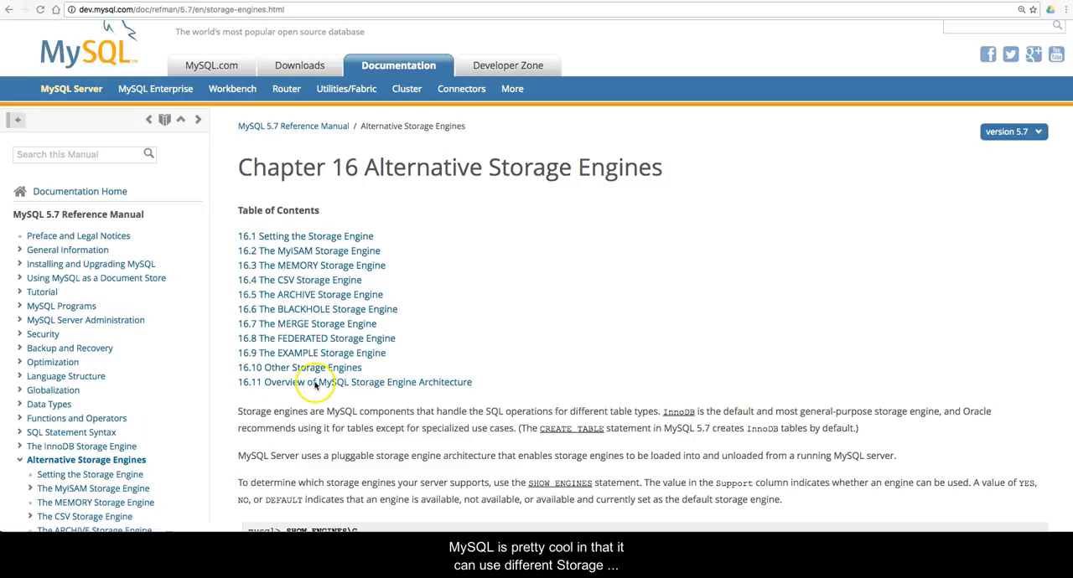
scroll(448, 370, "down", 2)
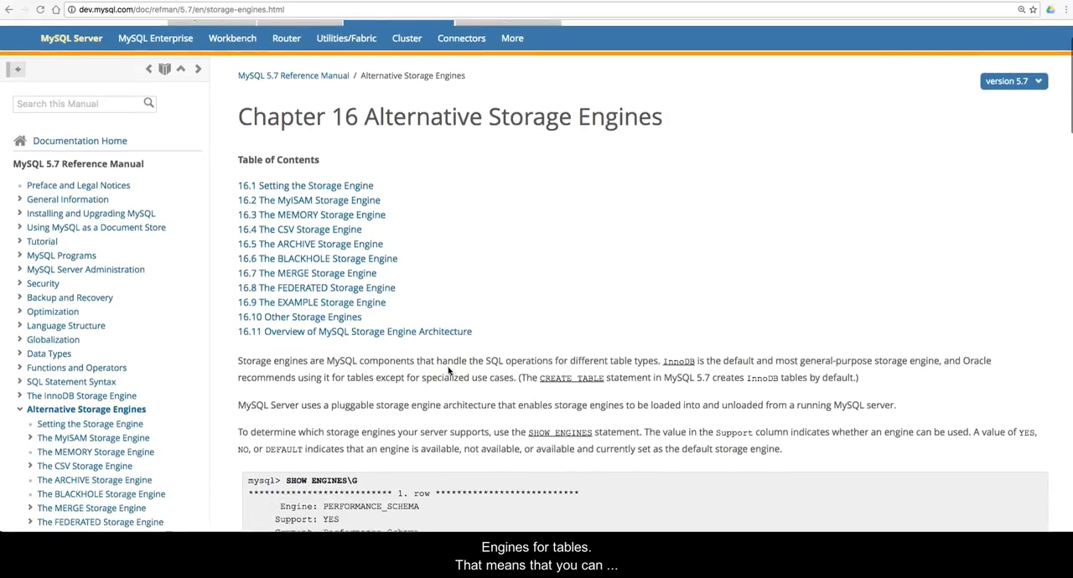
scroll(448, 371, "down", 4)
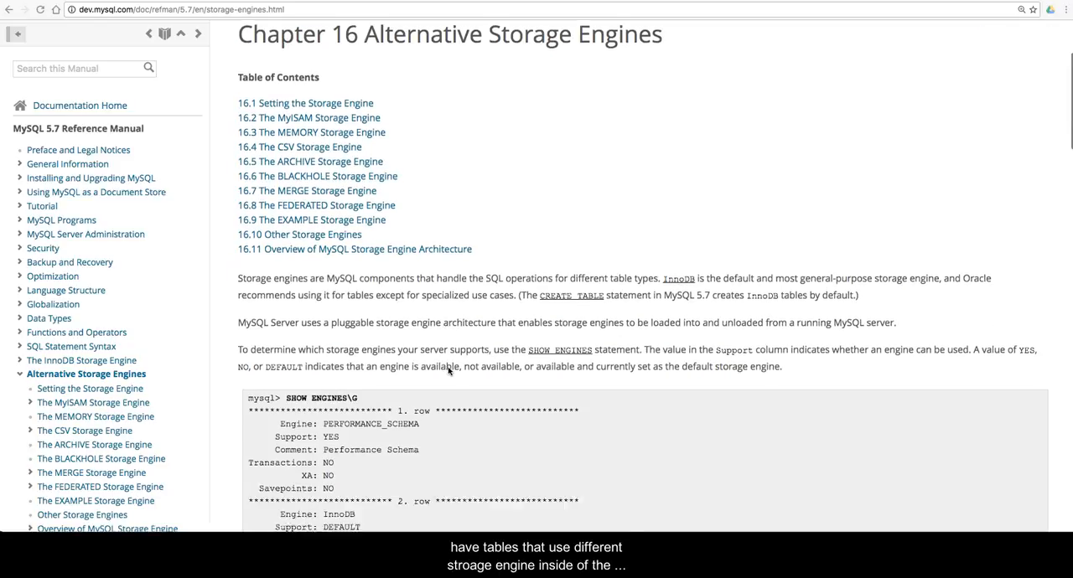
scroll(449, 371, "down", 4)
scroll(448, 370, "down", 4)
scroll(449, 370, "down", 4)
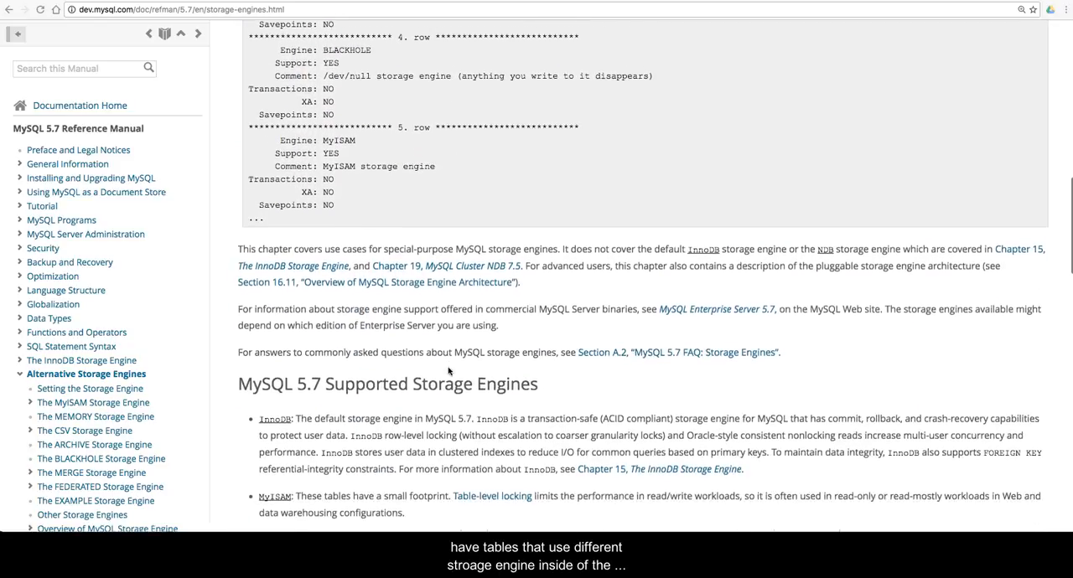
scroll(449, 370, "down", 1)
scroll(448, 370, "down", 5)
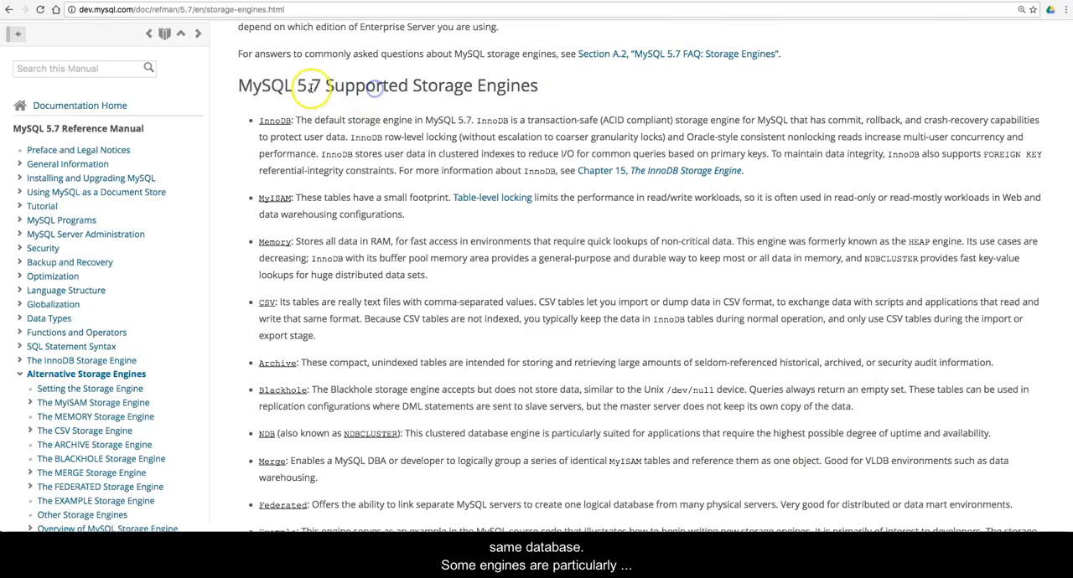
Highlight the supported storage engines heading while reading, then clear the highlight
left_click_drag(310, 85, 553, 84)
left_click(553, 84)
scroll(555, 83, "down", 1)
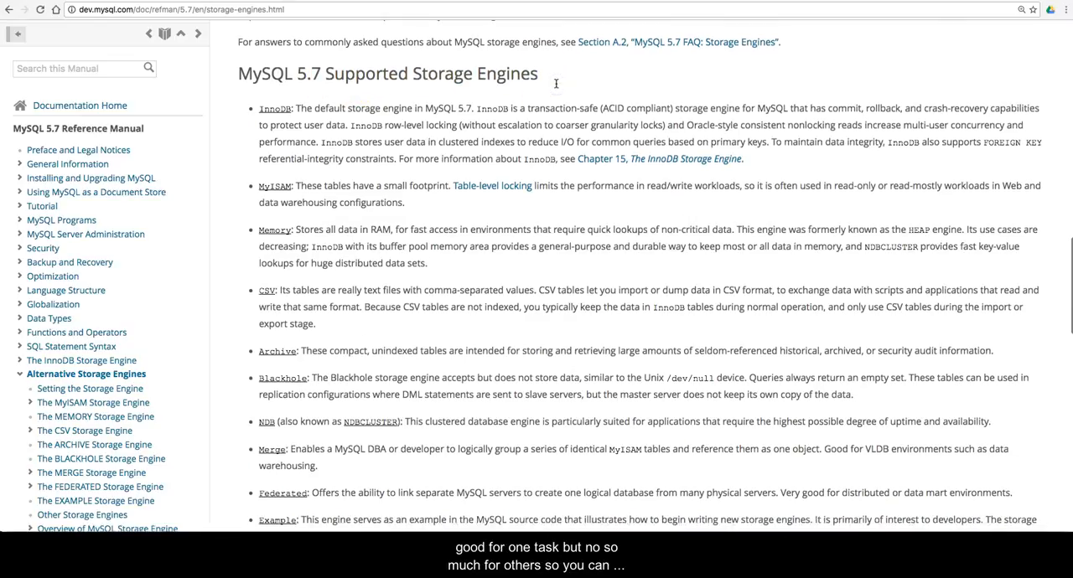
scroll(555, 83, "down", 1)
scroll(555, 83, "down", 4)
scroll(555, 83, "down", 5)
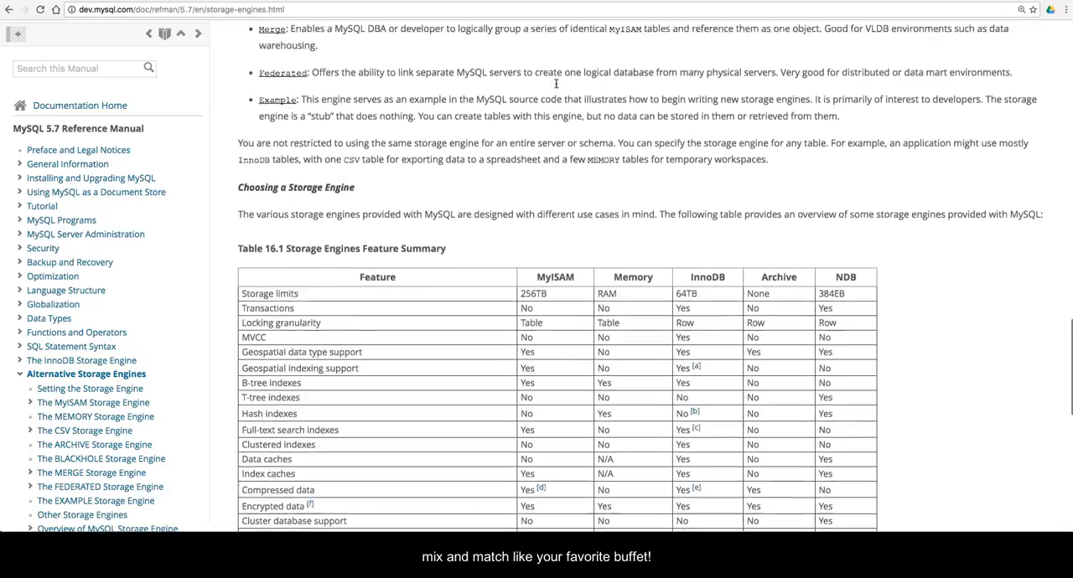
scroll(555, 83, "down", 2)
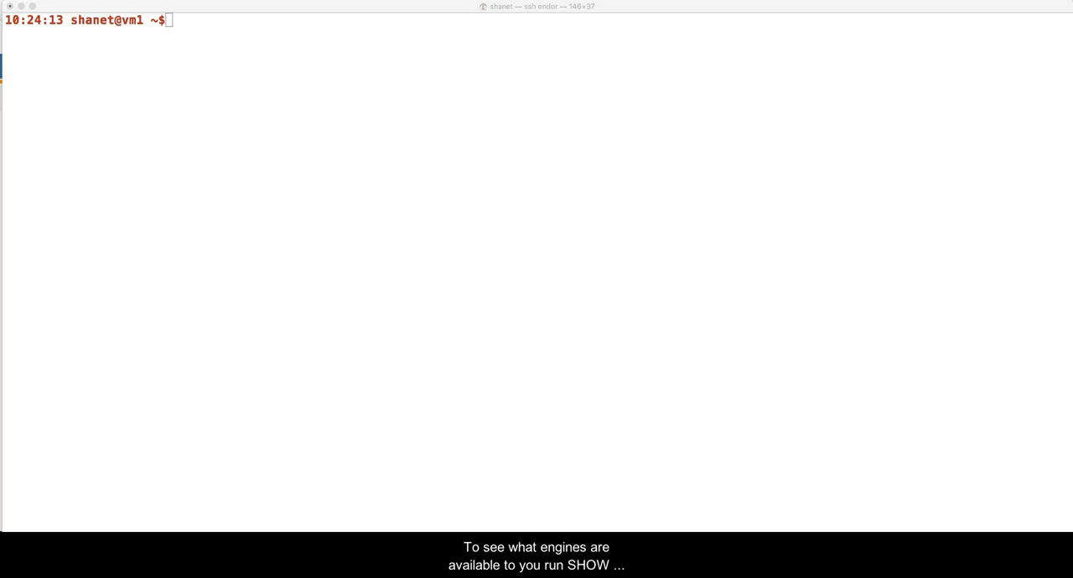
Log in to the MySQL client as root using the recalled mysql -u root -p command
left_click(24, 506)
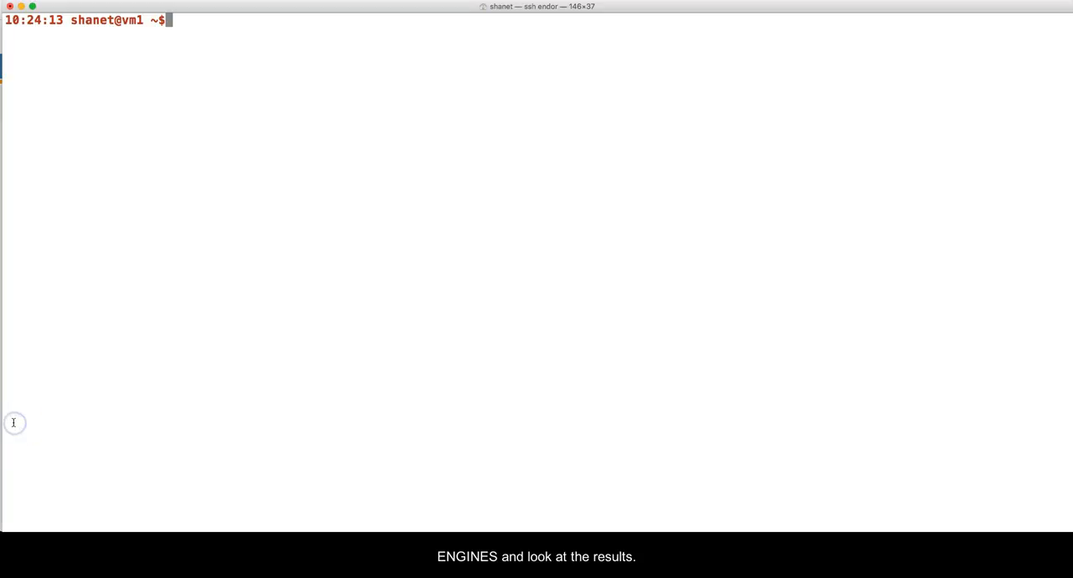
type("clear")
key("Up")
key("Return")
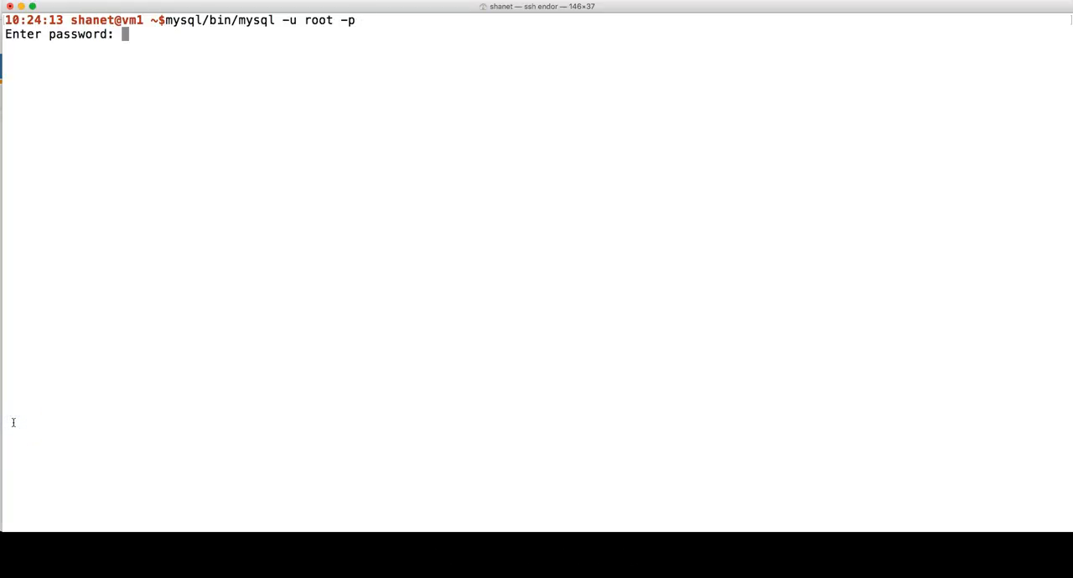
key("Return")
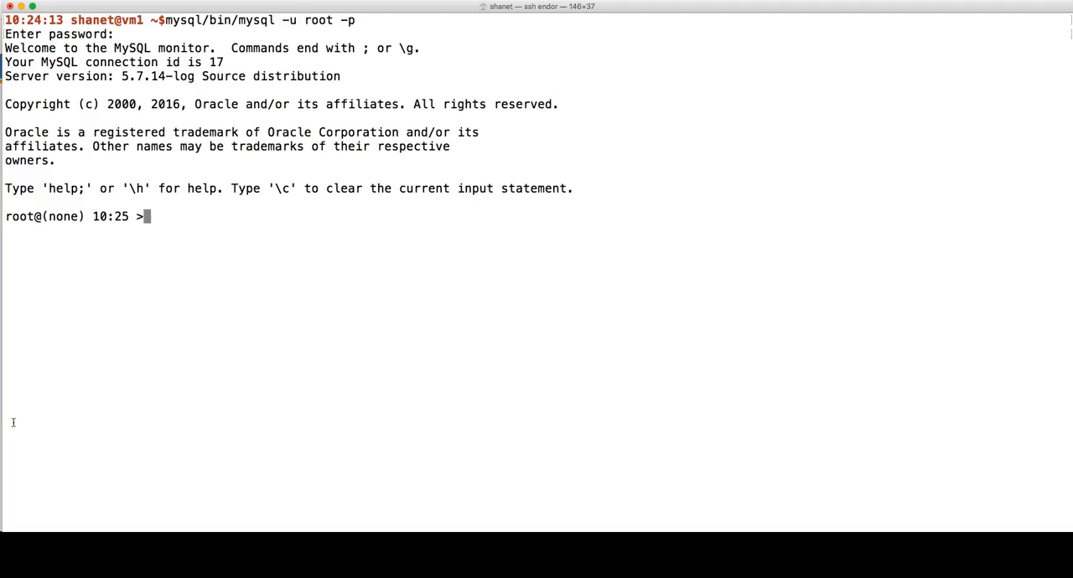
type("show")
Run SHOW ENGINES and review the nine listed engines, highlighting the ARCHIVE through FEDERATED rows
key("BackSpace")
key("BackSpace")
key("BackSpace")
key("BackSpace")
key("BackSpace")
type("SHOW ")
type("enGINES;")
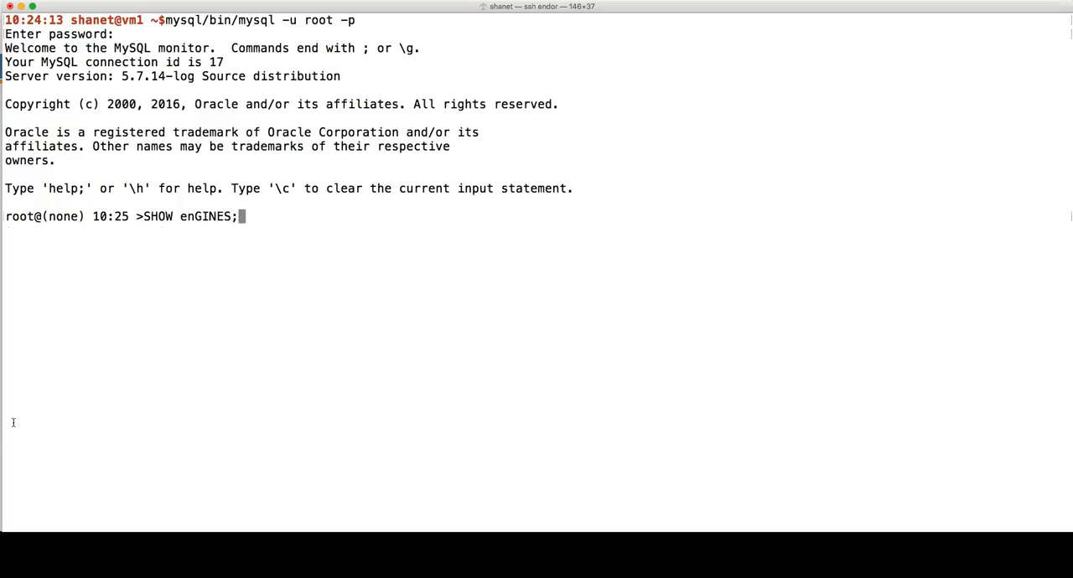
key("Return")
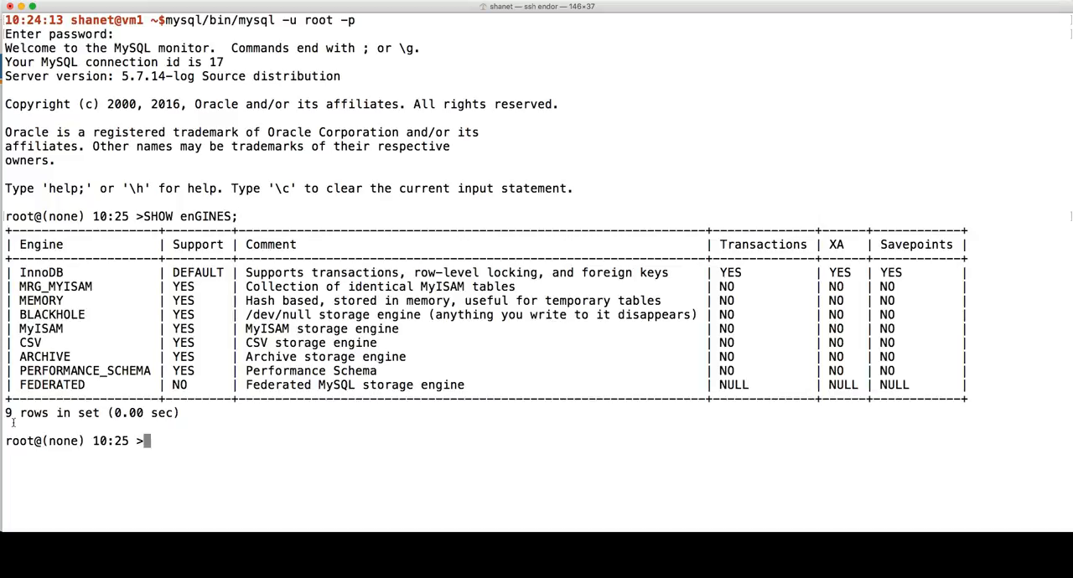
left_click_drag(12, 421, 8, 356)
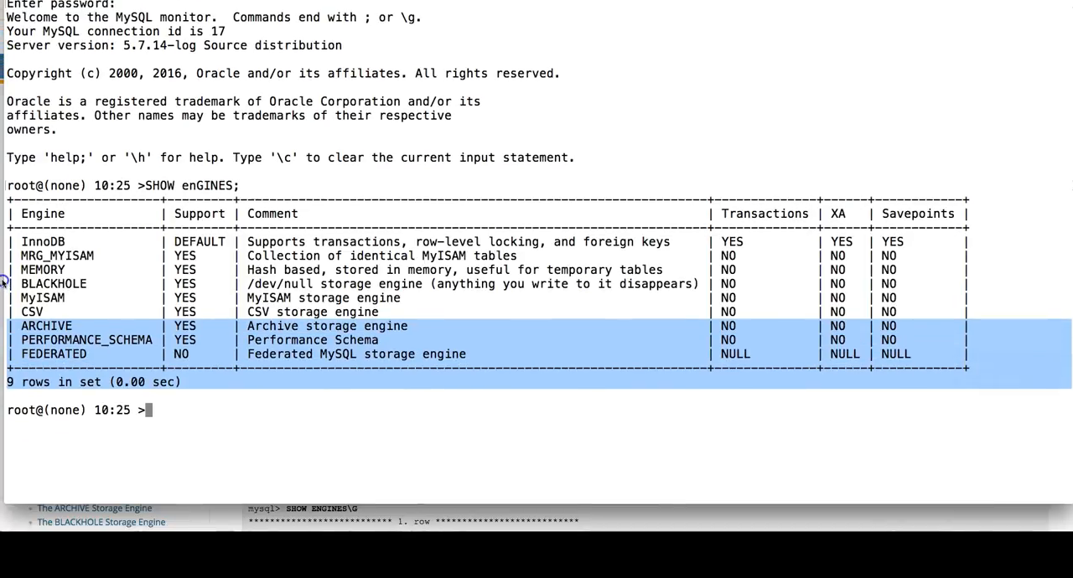
left_click(47, 270)
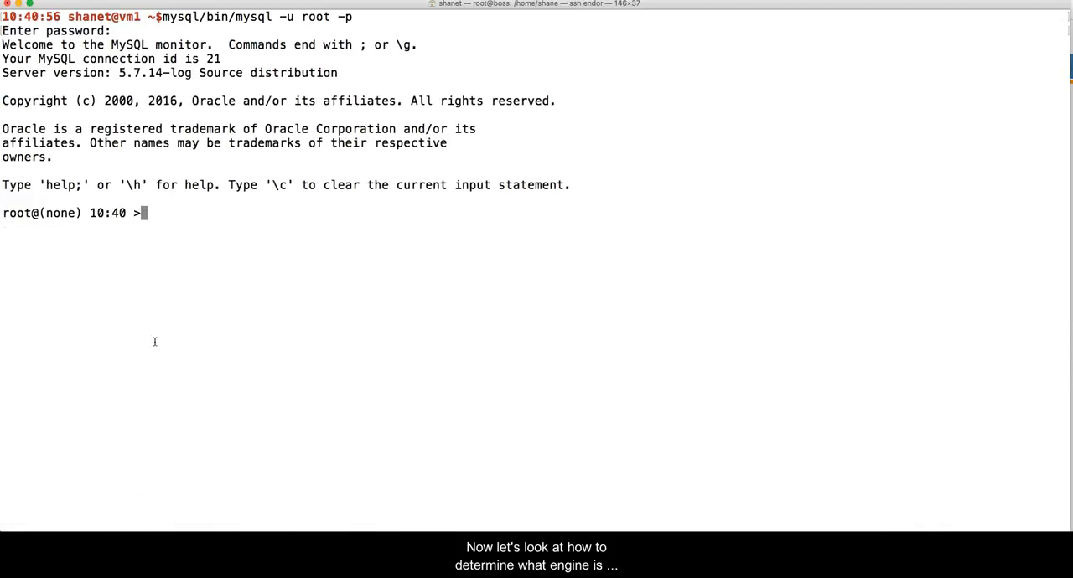
type("use inf")
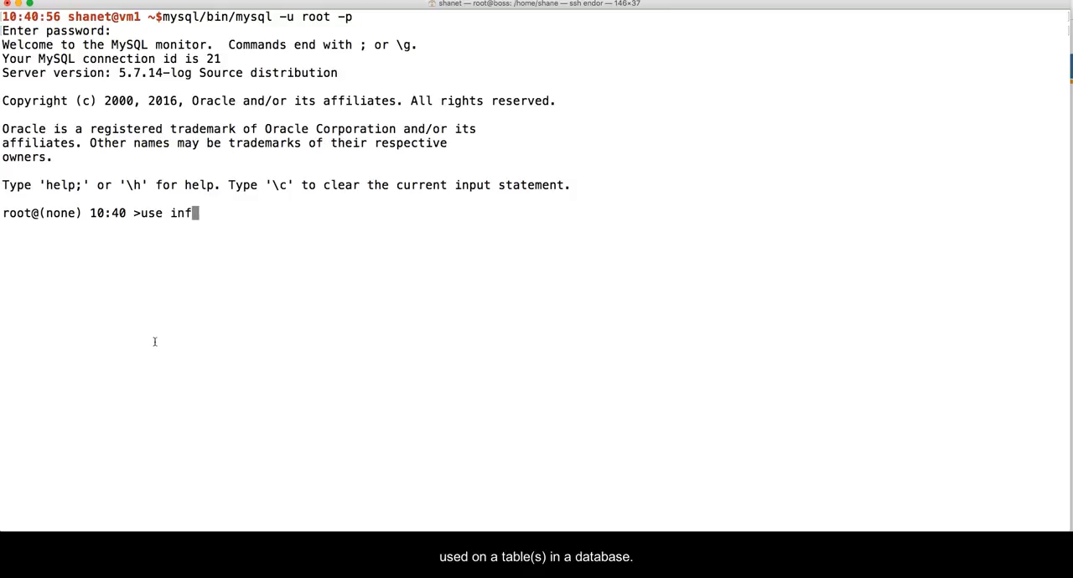
type("ormation_")
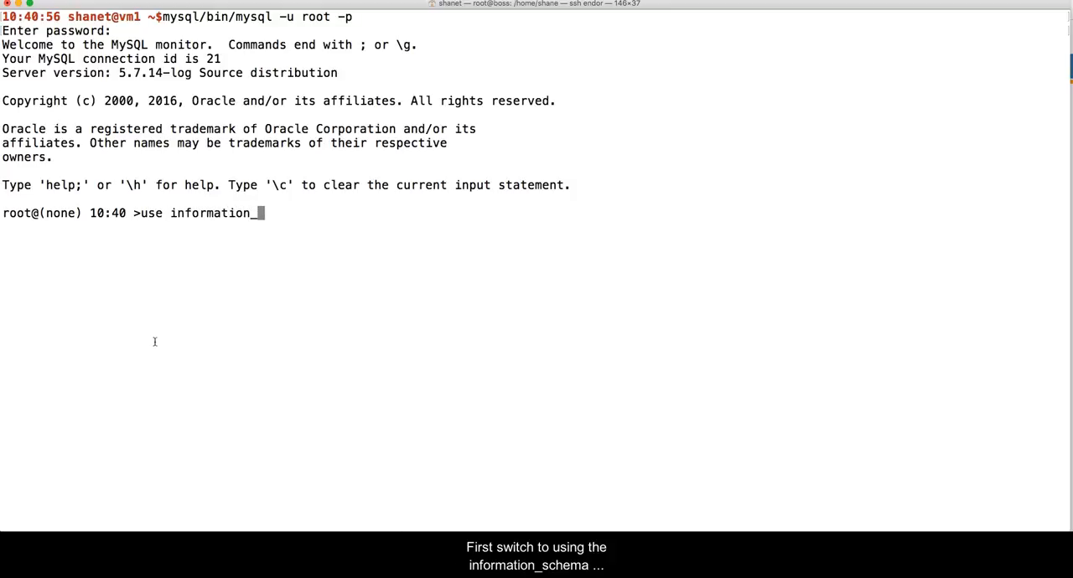
type("schema;")
Switch to information_schema and run the SELECT listing the mysql database's 31 tables with their engines
key("Return")
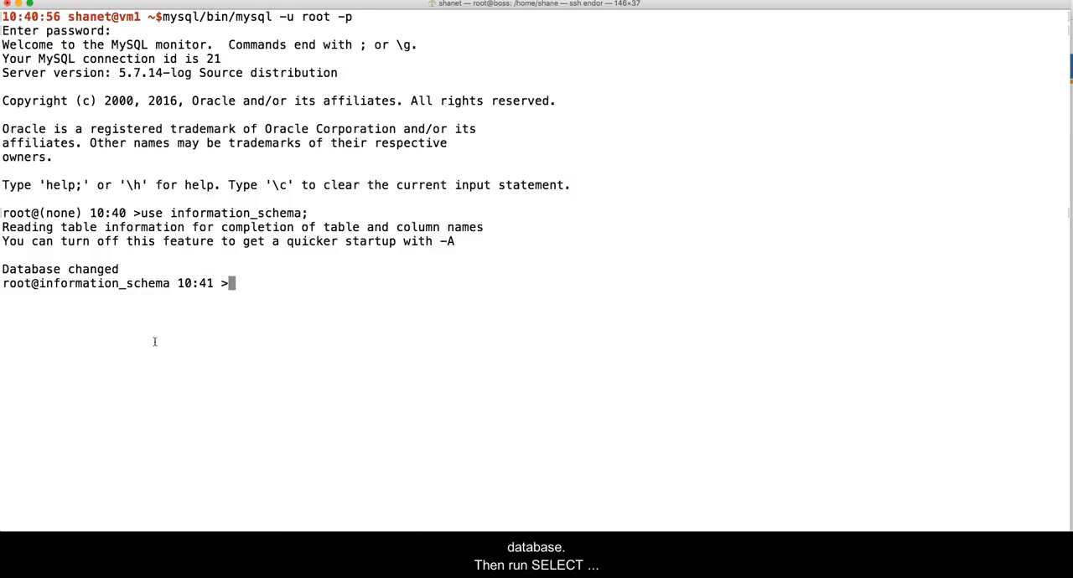
key("Up")
key("Up")
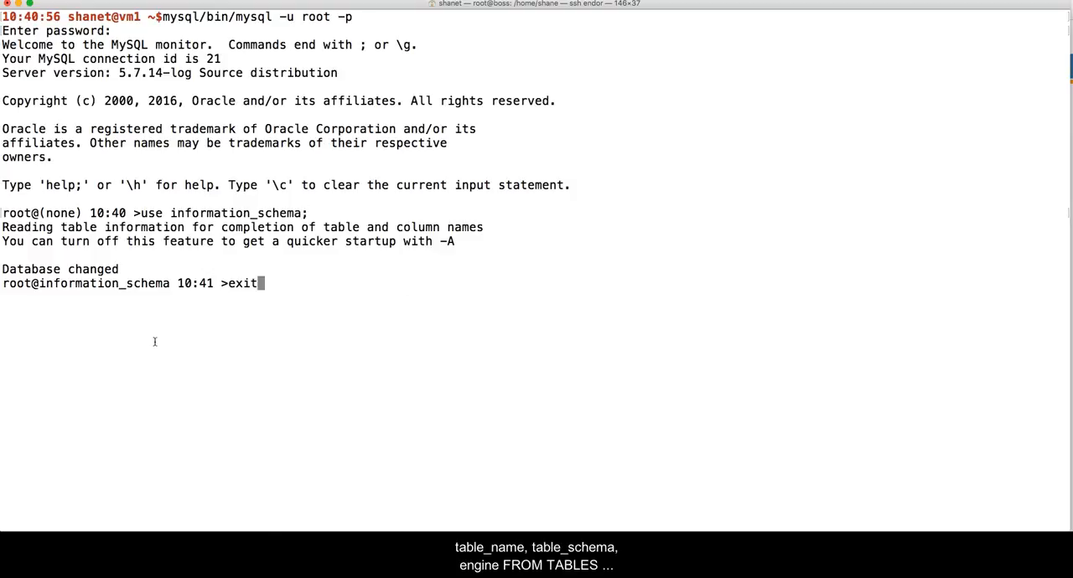
key("Up")
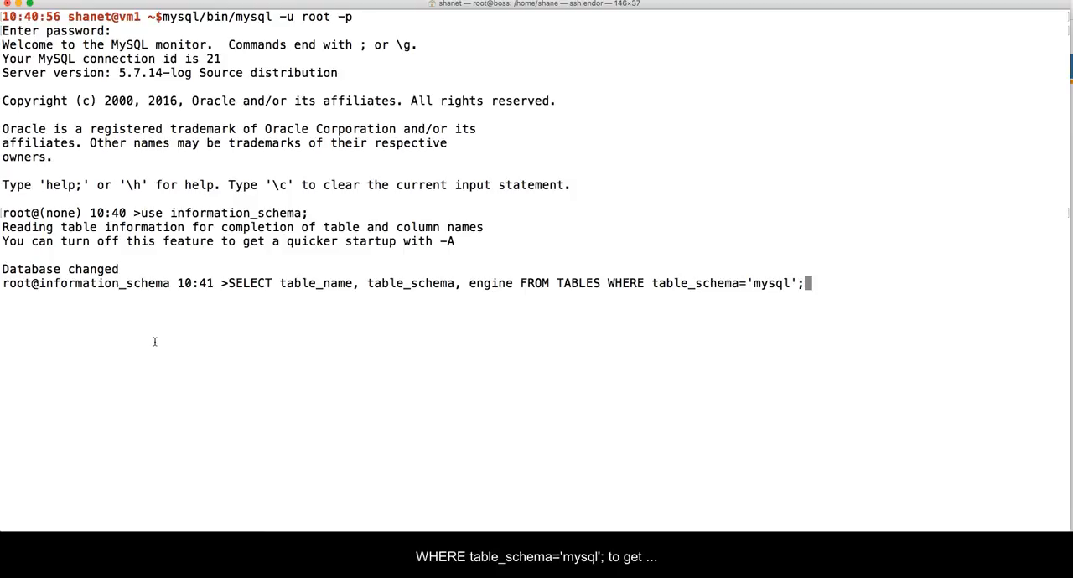
key("Return")
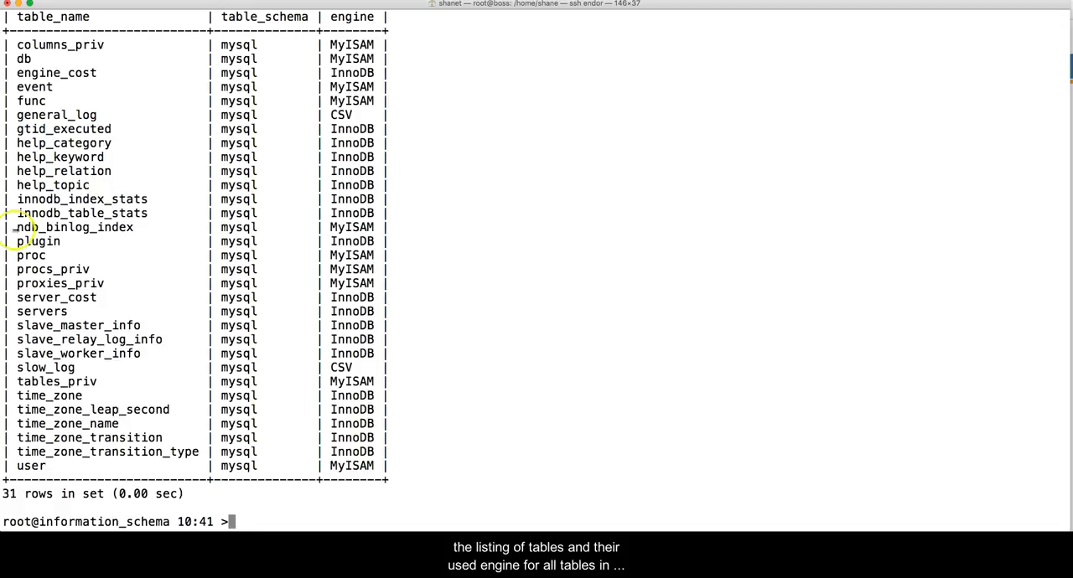
scroll(378, 181, "up", 2)
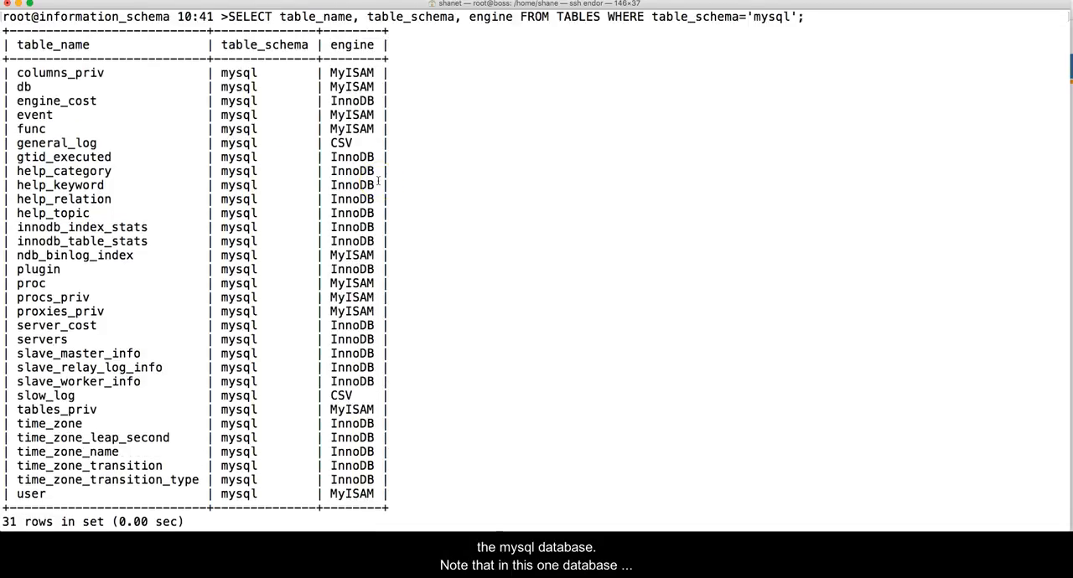
double_click(347, 73)
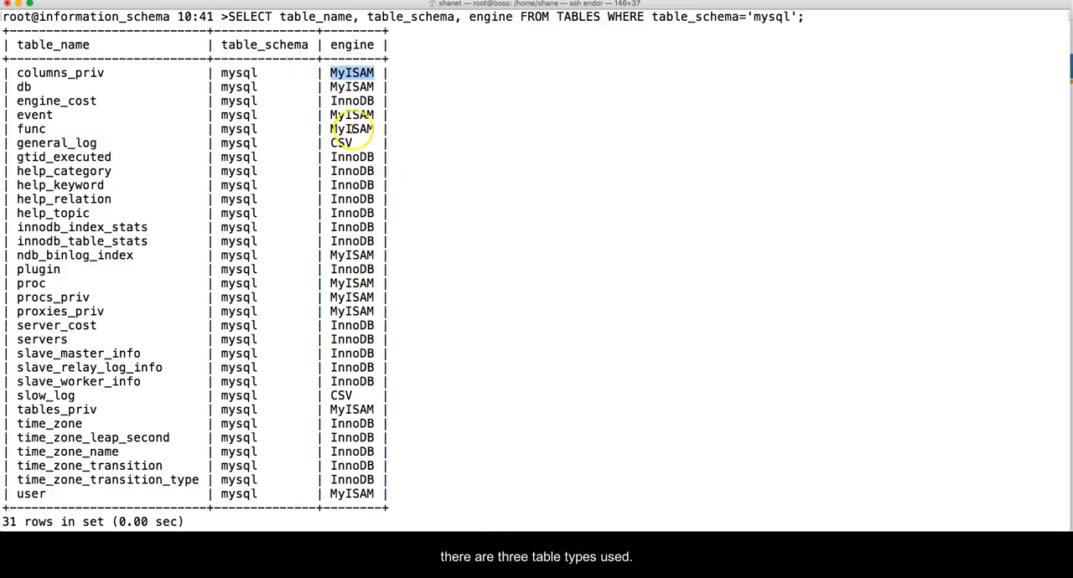